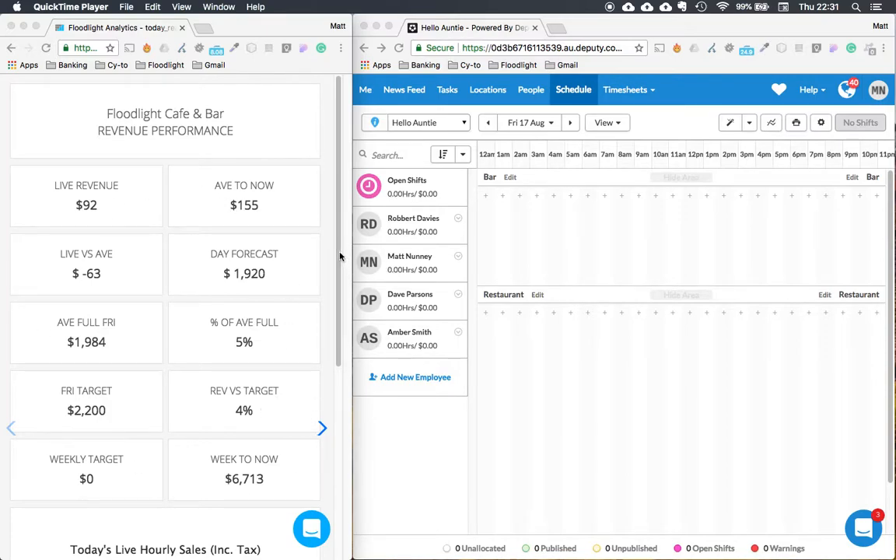
Page through the dashboard from Revenue Performance to the Cost Performance view
left_click_drag(337, 295, 344, 141)
left_click(323, 428)
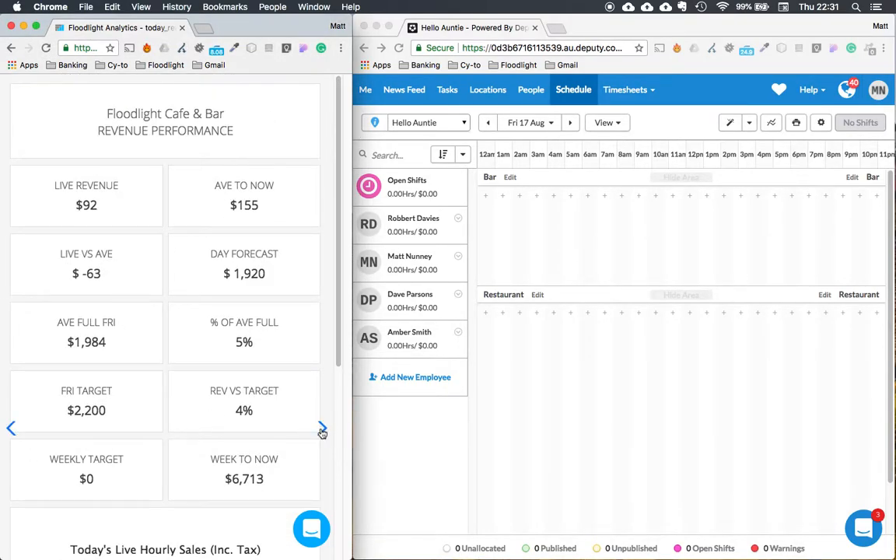
left_click(322, 429)
left_click(322, 429)
left_click(323, 429)
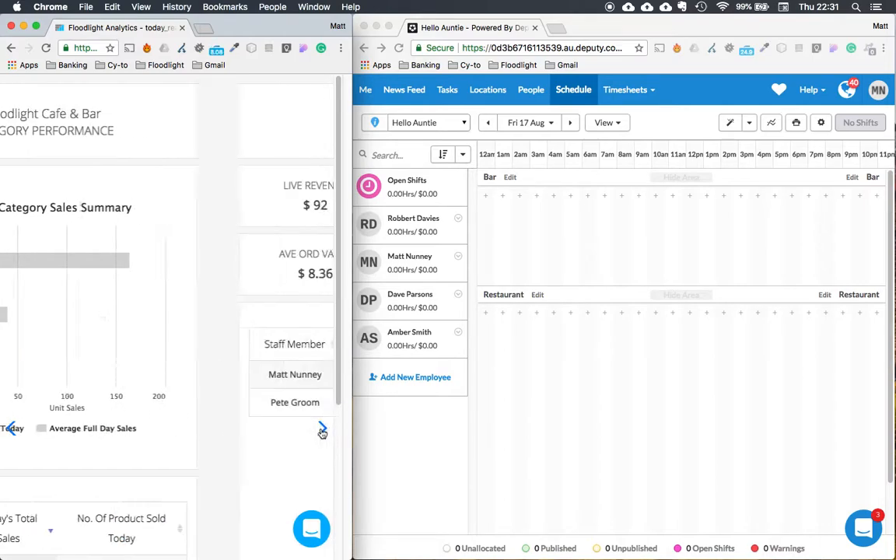
left_click(322, 429)
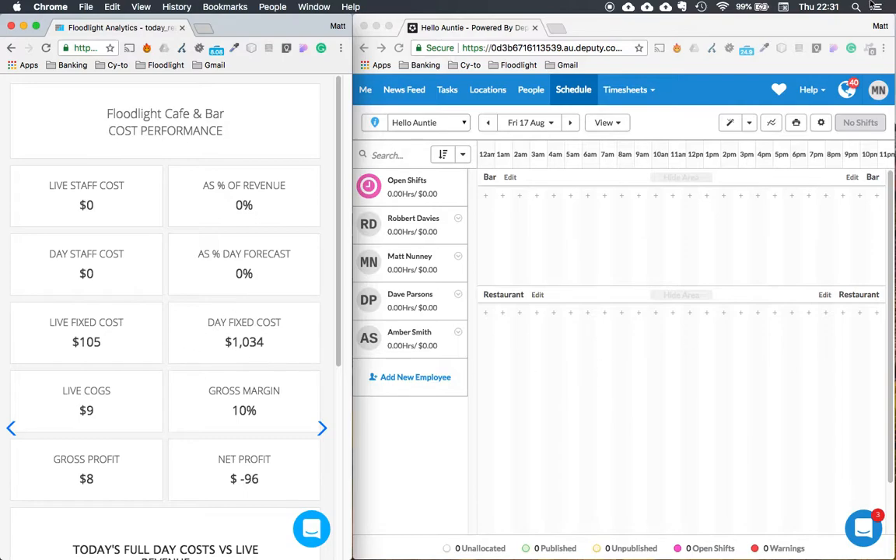
Schedule the first listed employee in the Bar area from 6 AM to 2 PM on Fri 17 Aug and check the shift's cost
left_click(644, 28)
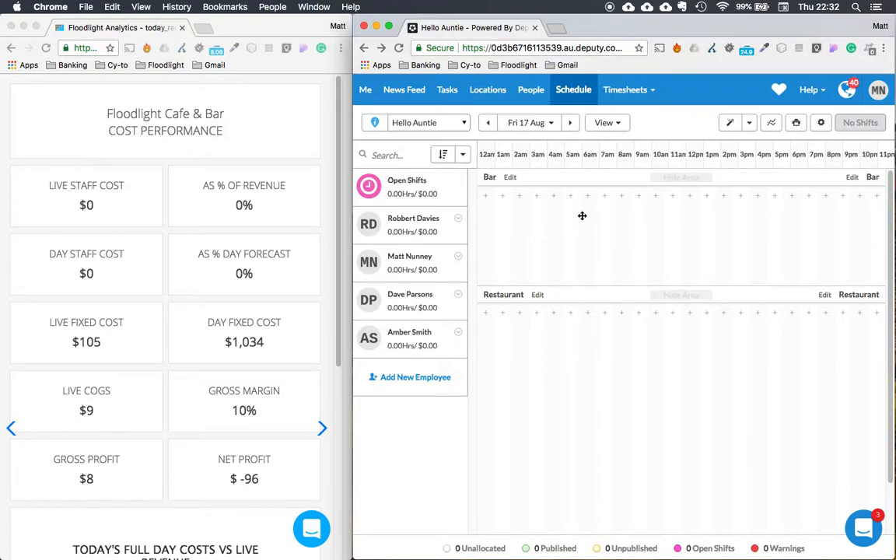
left_click(407, 223)
left_click_drag(406, 222, 638, 206)
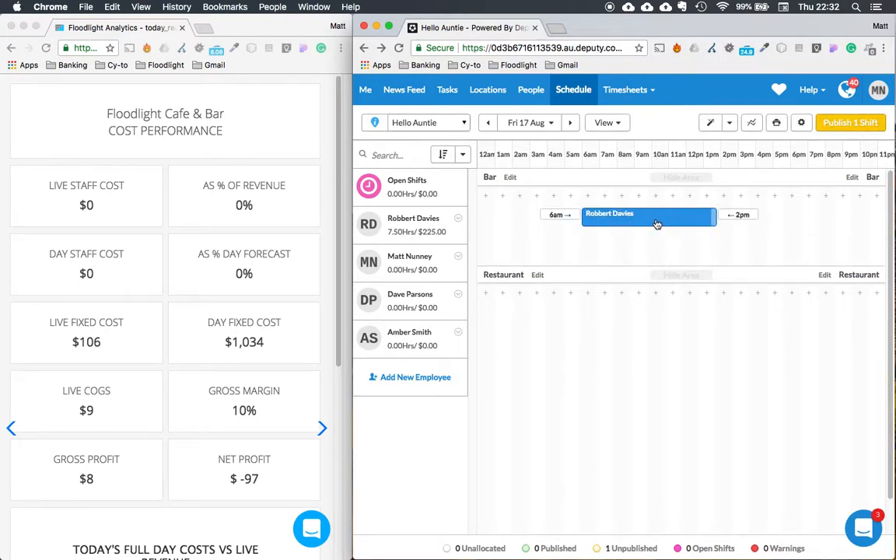
left_click(642, 221)
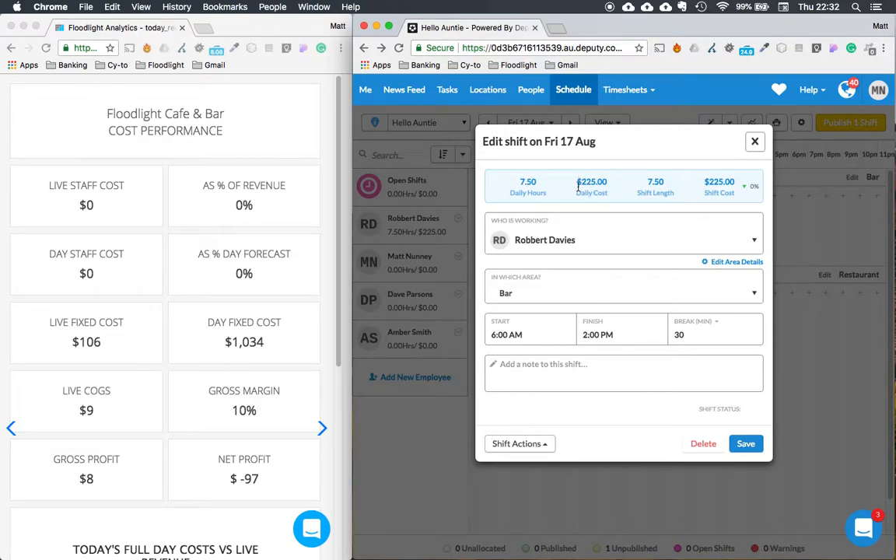
left_click(754, 141)
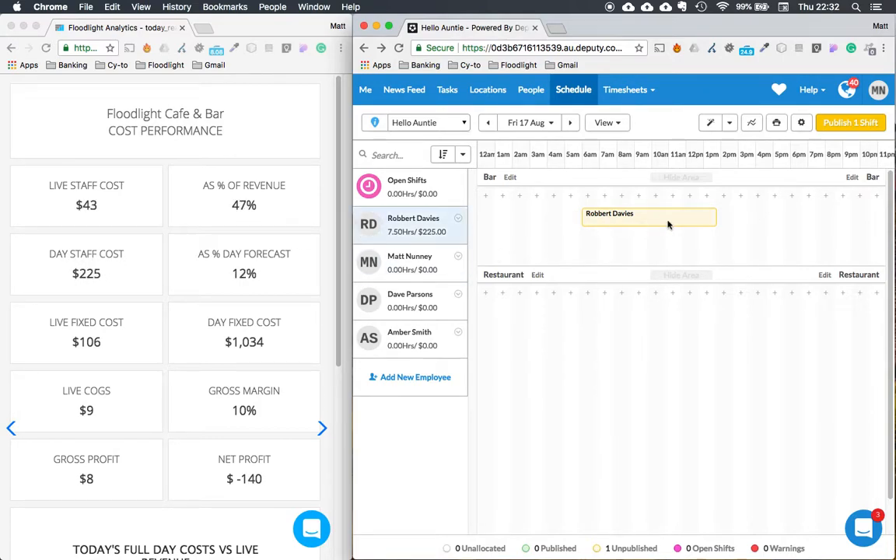
Compare the Bar shift's hours and cost details with the dashboard's live and day staff cost figures
left_click(679, 220)
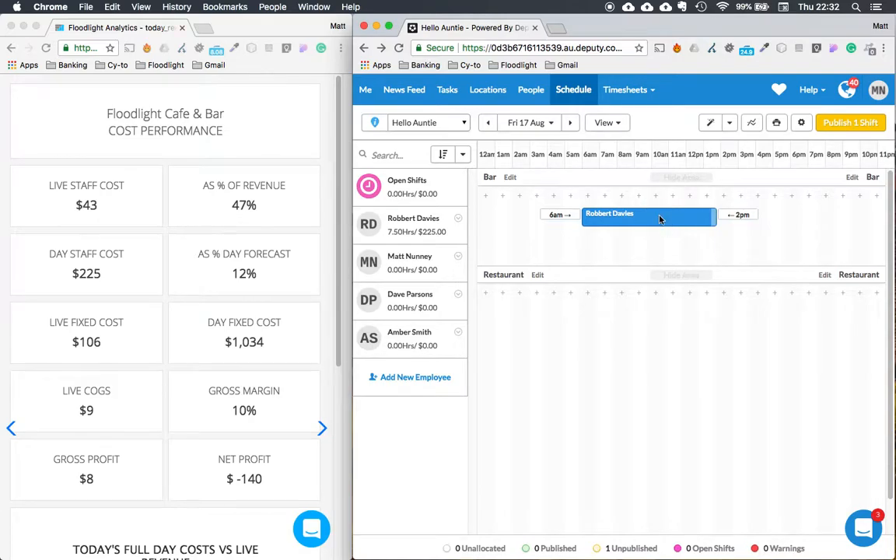
left_click(677, 219)
left_click(755, 143)
left_click(623, 160)
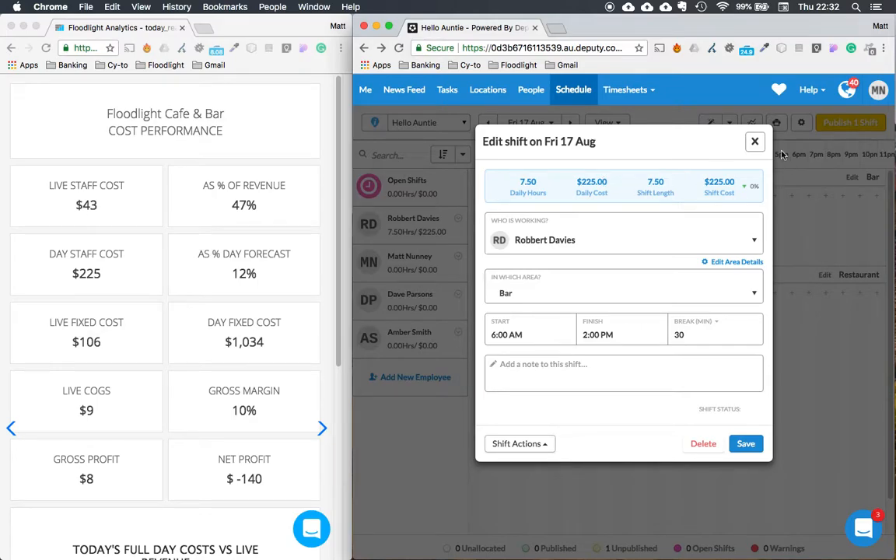
left_click(754, 142)
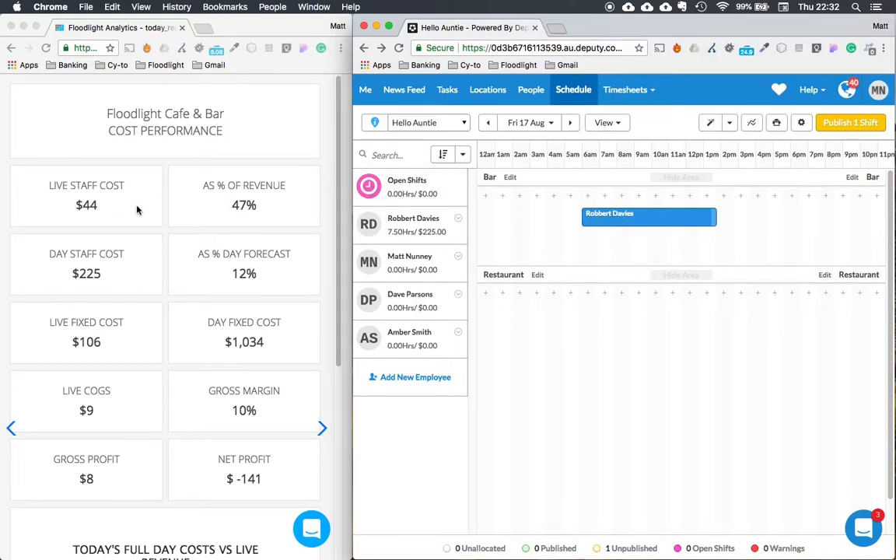
left_click(112, 204)
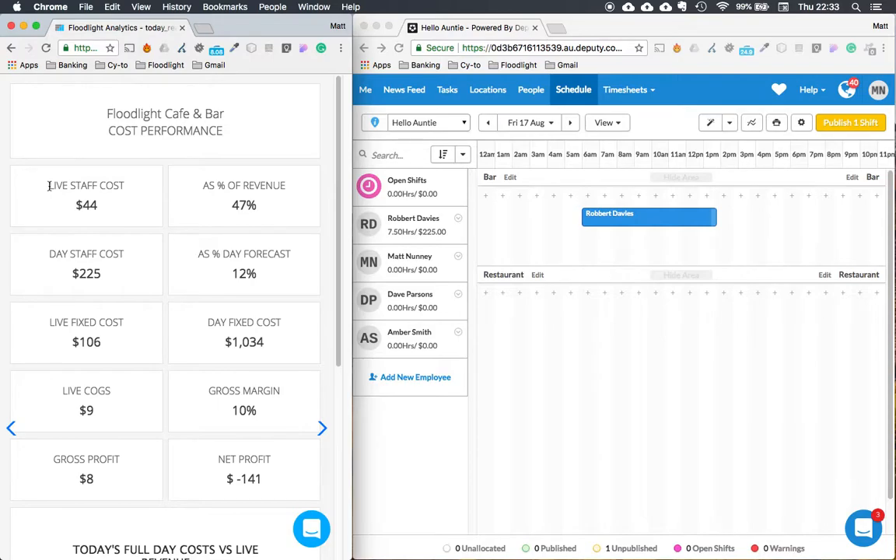
left_click(668, 217)
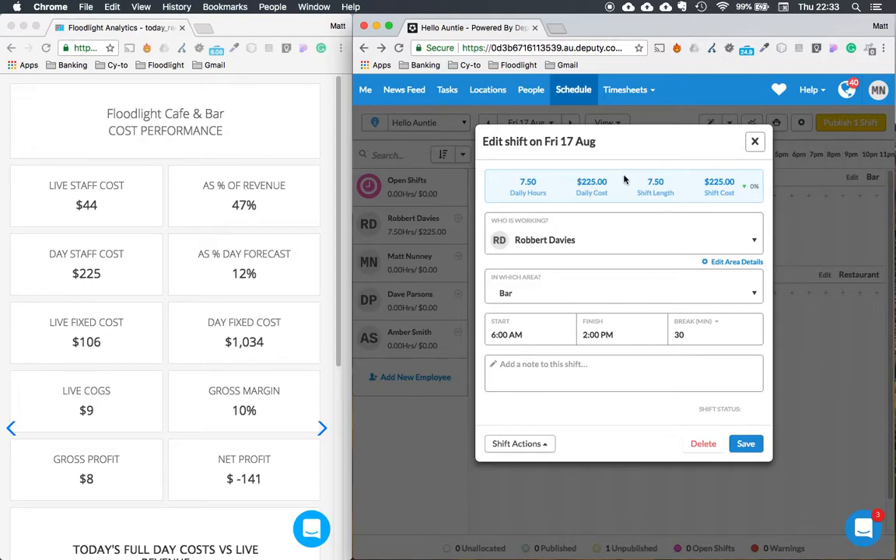
left_click(756, 144)
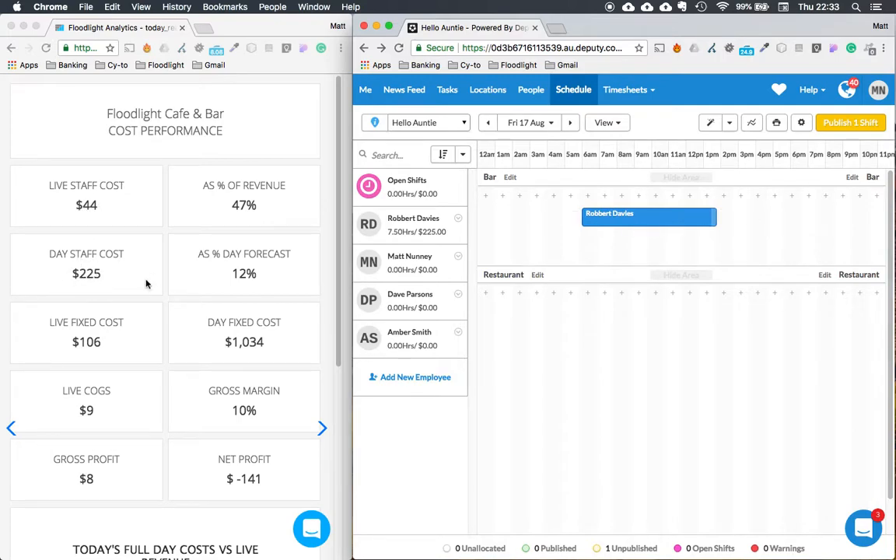
Schedule the last listed employee in the Restaurant area from 6 AM to 2 PM and save the shift
left_click(612, 352)
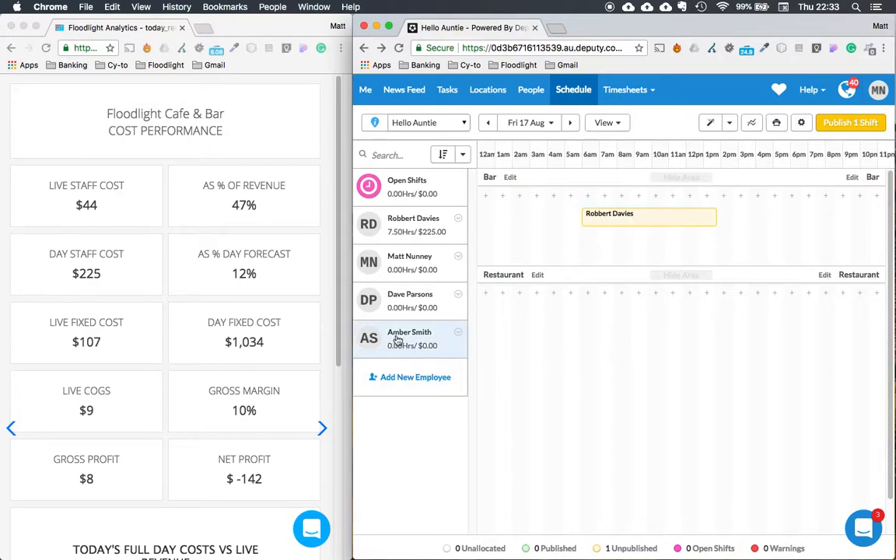
left_click_drag(404, 336, 638, 326)
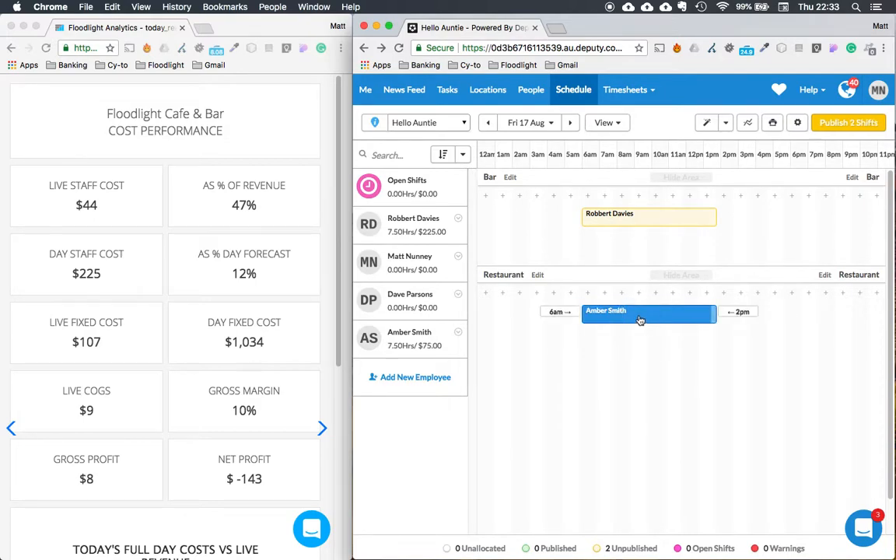
left_click(645, 318)
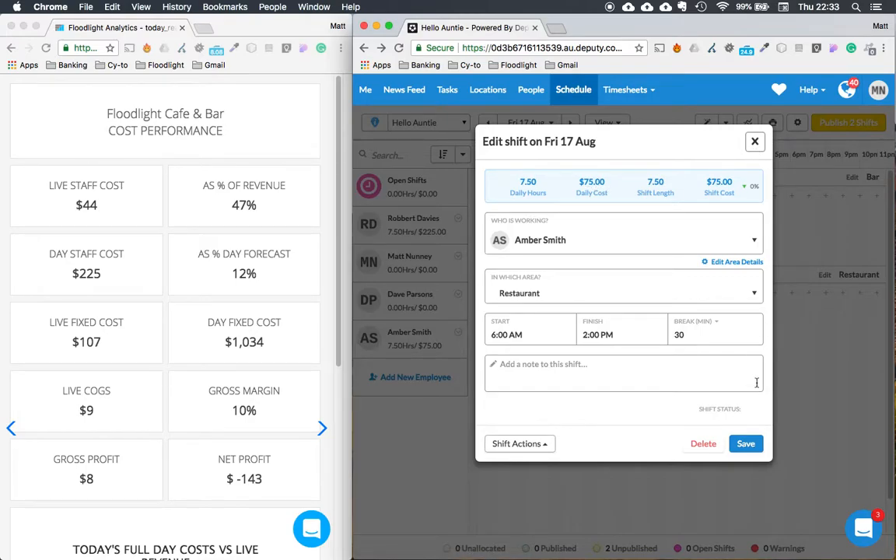
left_click(747, 445)
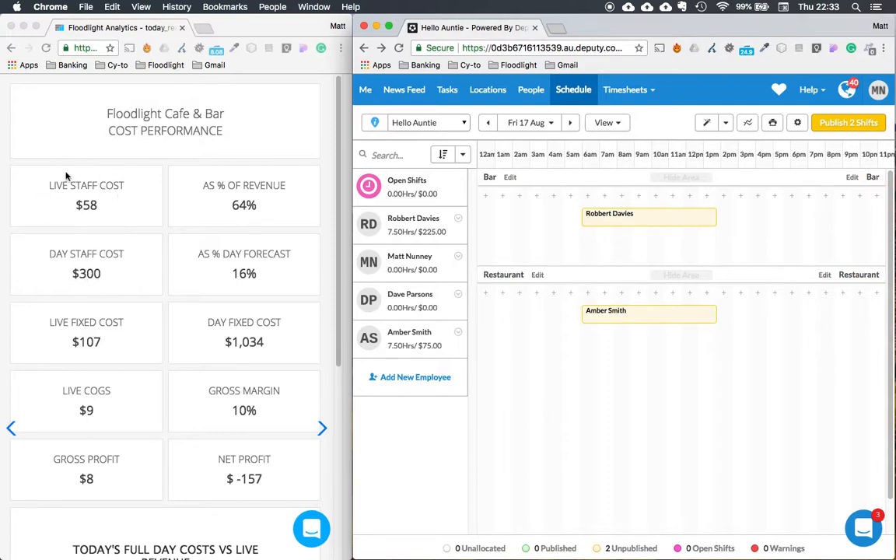
Move the Restaurant shift earlier so it runs from 4:15 AM to 12:15 PM
mouse_move(662, 312)
left_click_drag(647, 316, 624, 316)
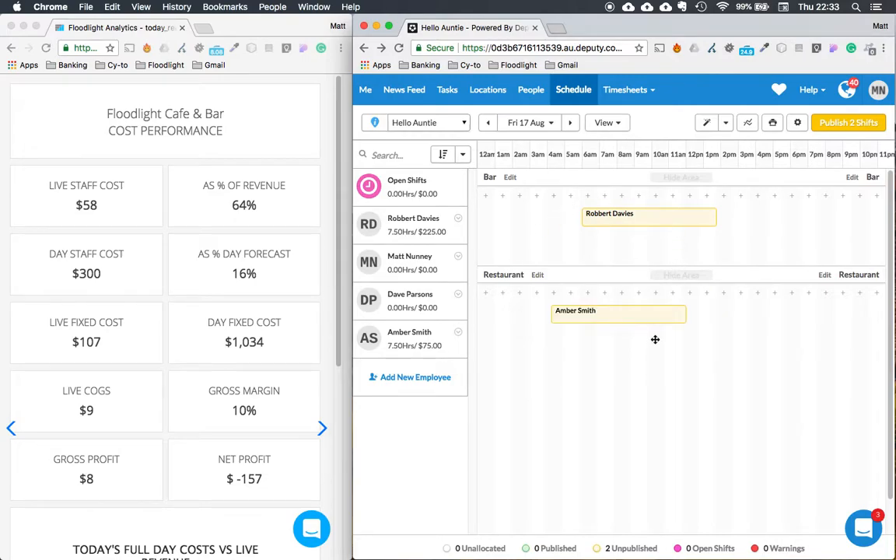
mouse_move(576, 315)
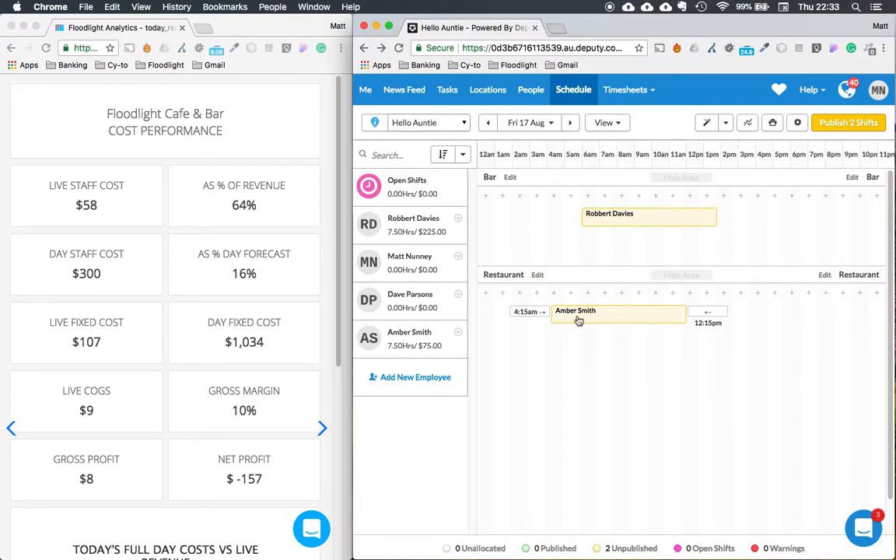
Move the Bar shift earlier so it runs from 3:45 AM to 11:45 AM, dismissing the shift swap
mouse_move(658, 217)
left_click_drag(657, 217, 627, 214)
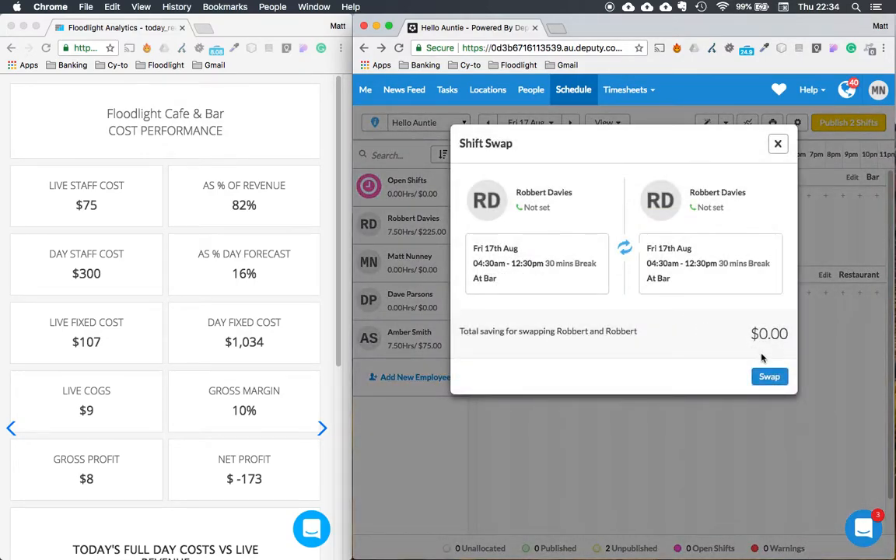
left_click(778, 144)
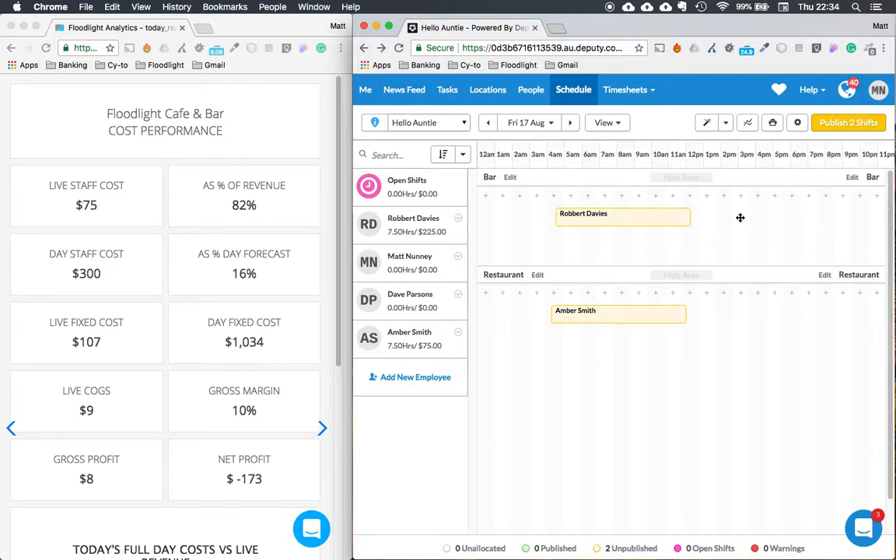
left_click_drag(640, 220, 624, 217)
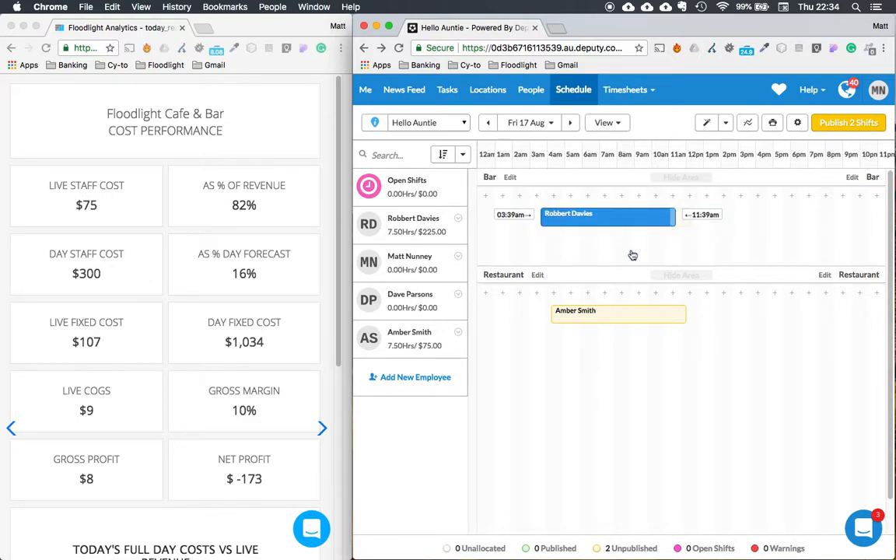
left_click_drag(632, 255, 634, 257)
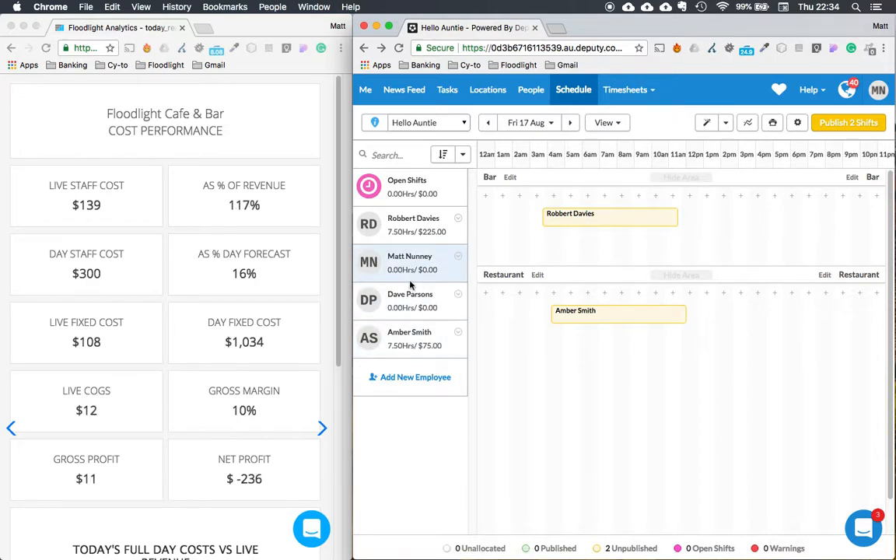
Examine the hourly pay rates in the profile of the employee working the Bar shift
left_click(459, 258)
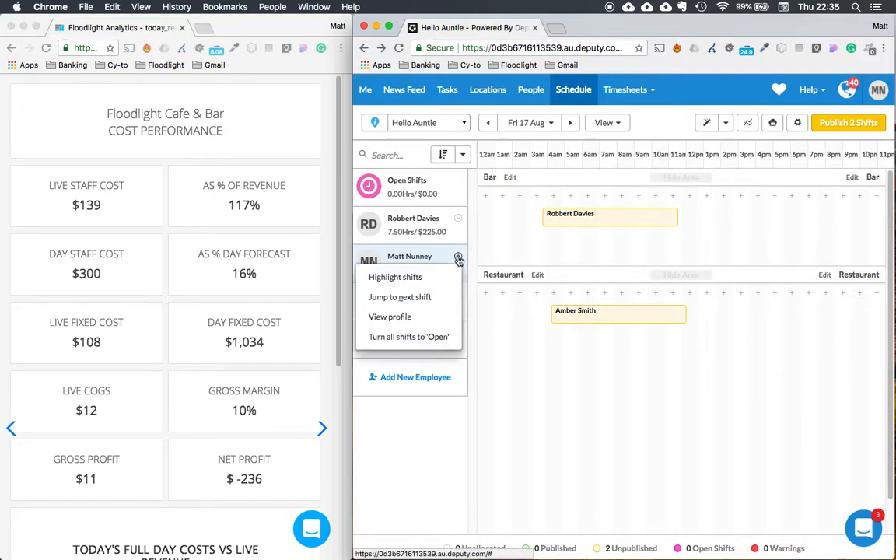
left_click(523, 391)
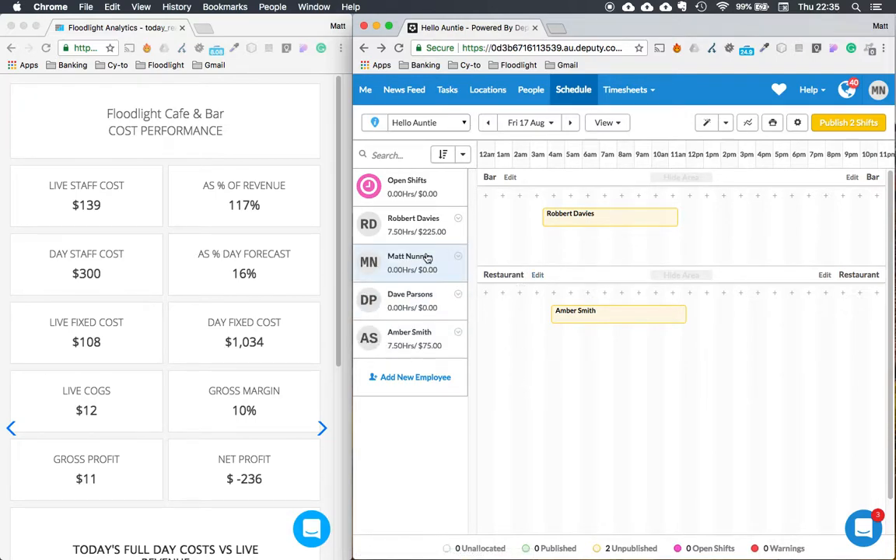
left_click(458, 219)
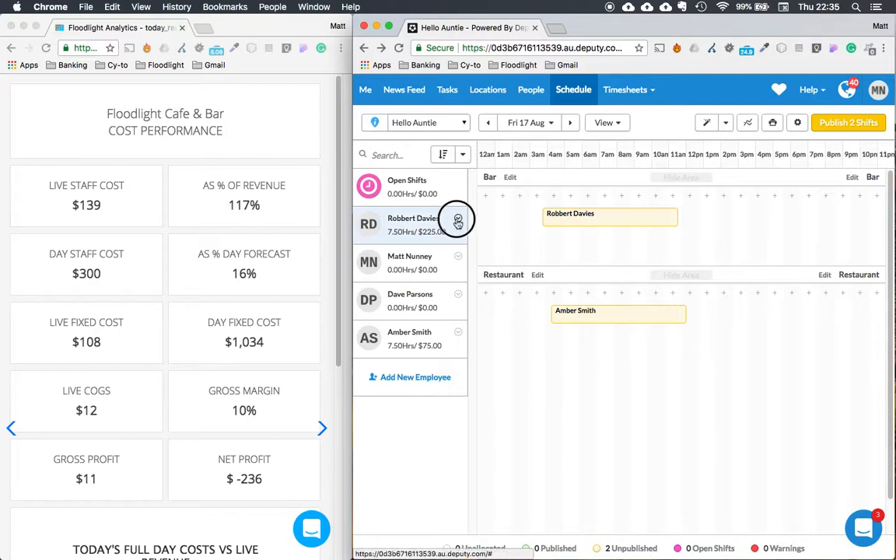
left_click(409, 279)
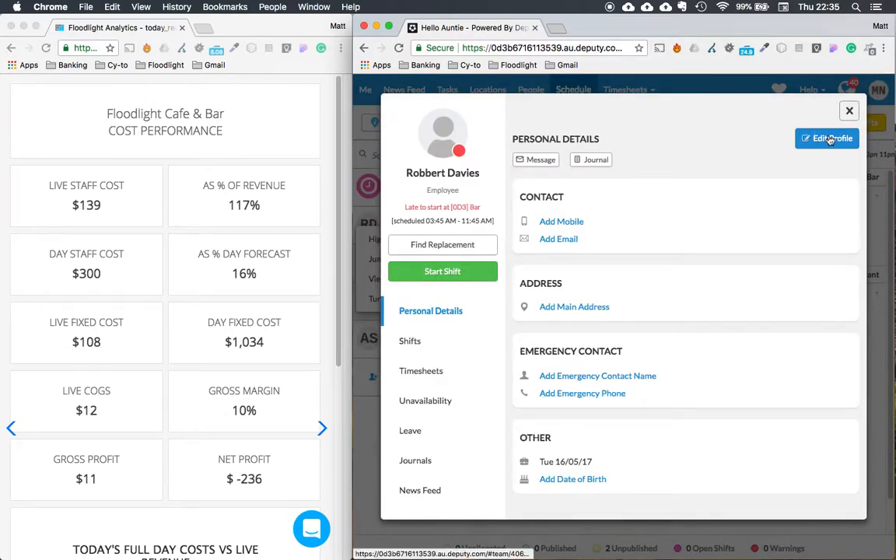
left_click(831, 138)
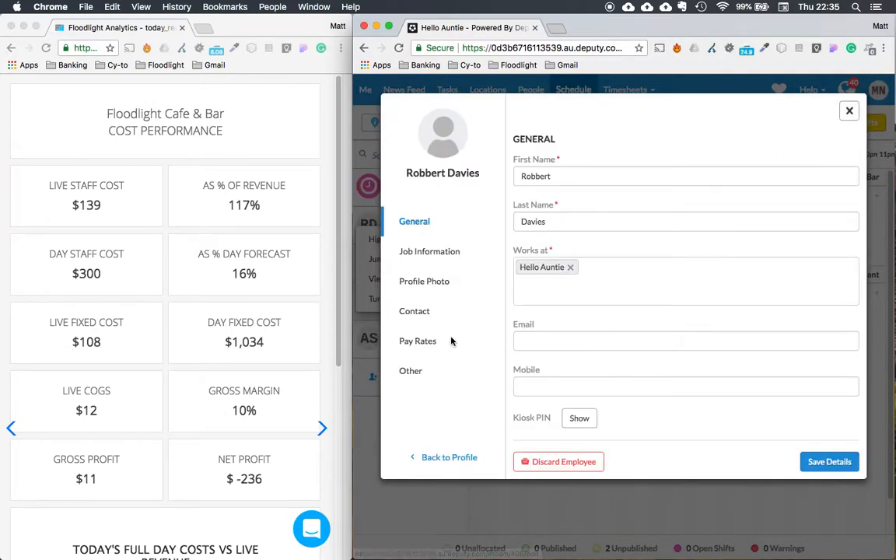
left_click(424, 342)
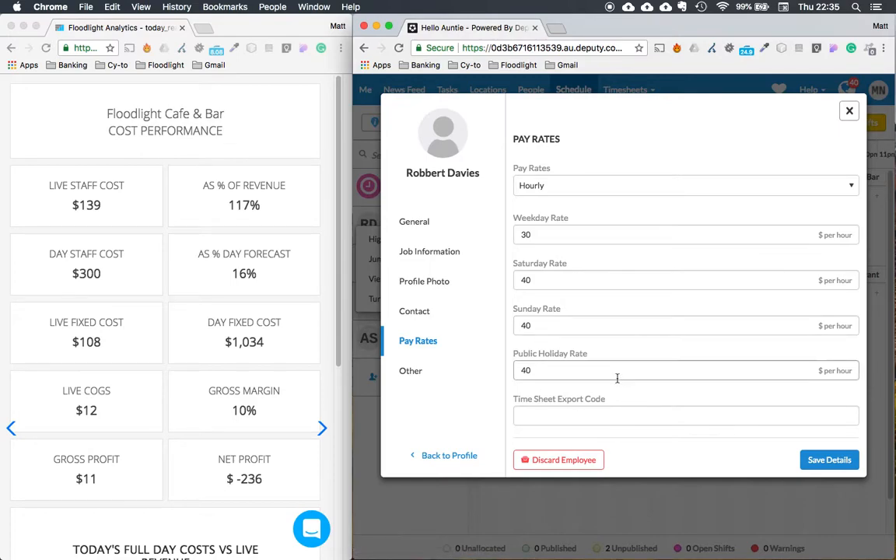
left_click(850, 112)
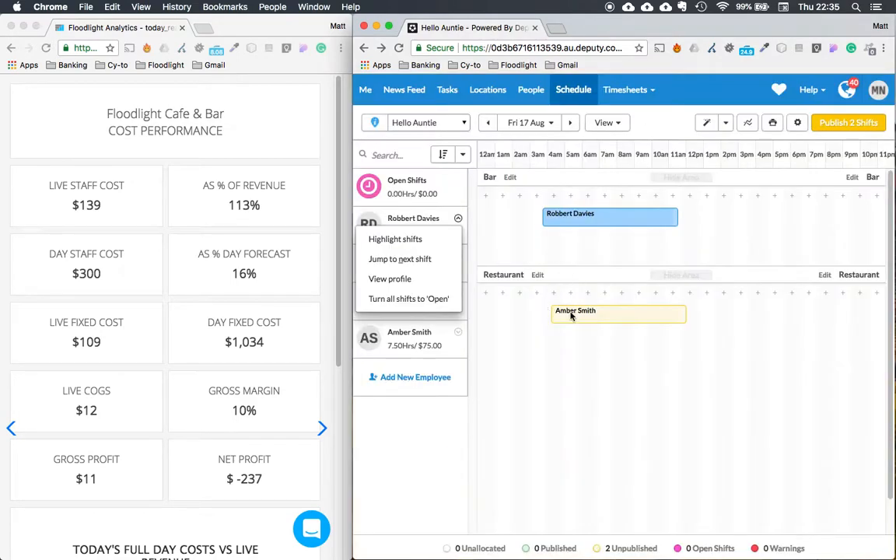
left_click(435, 442)
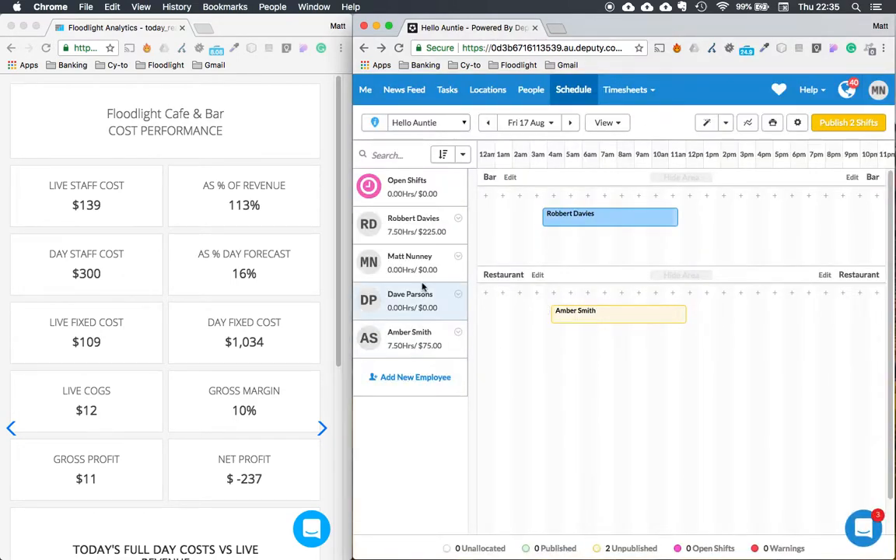
left_click(459, 259)
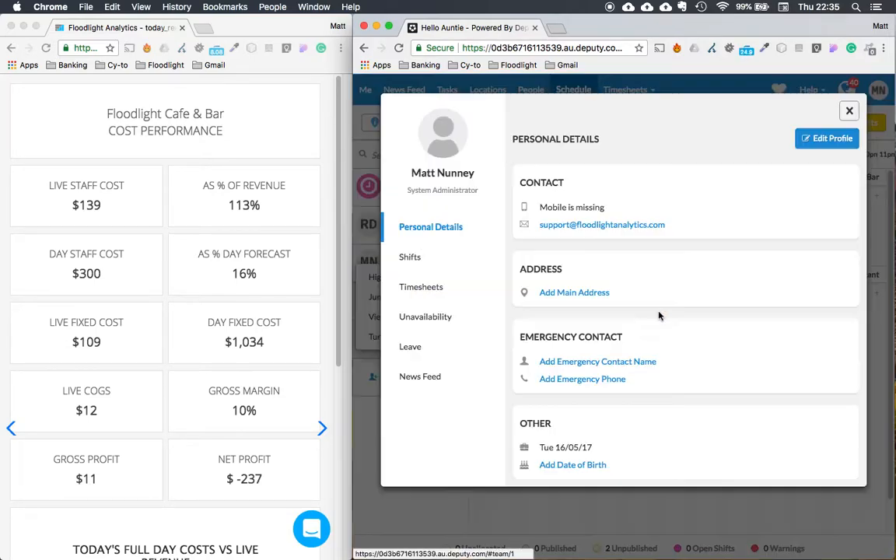
left_click(823, 144)
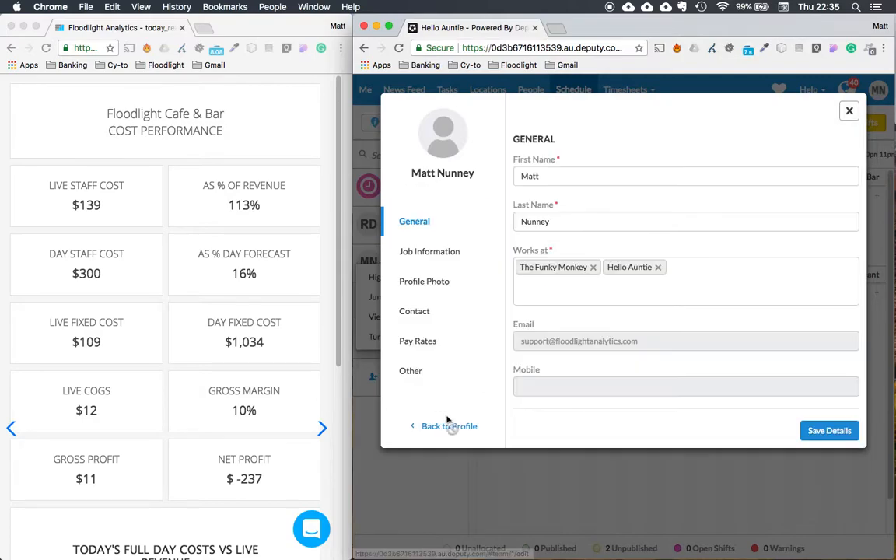
left_click(417, 343)
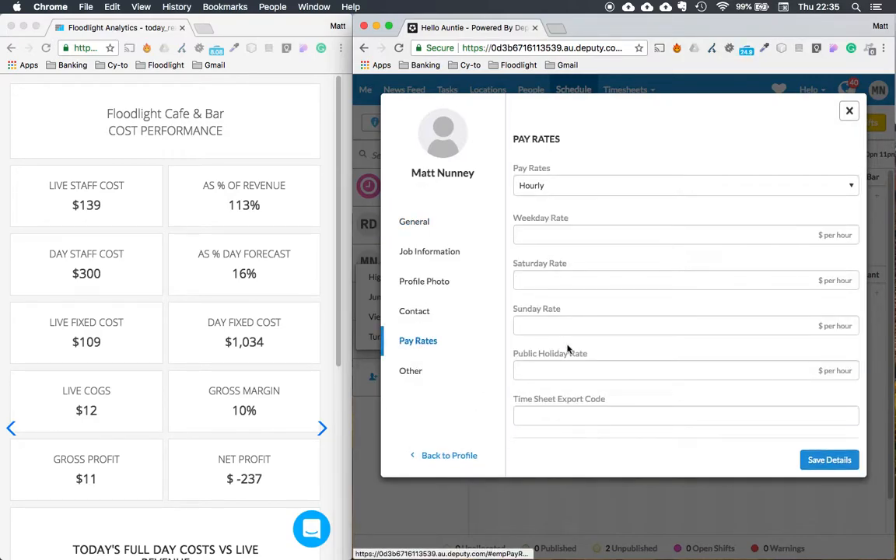
left_click(850, 112)
Schedule the System Administrator in the Bar area from 4:30 AM to 12:30 PM and check the shift's cost
left_click_drag(418, 260, 618, 243)
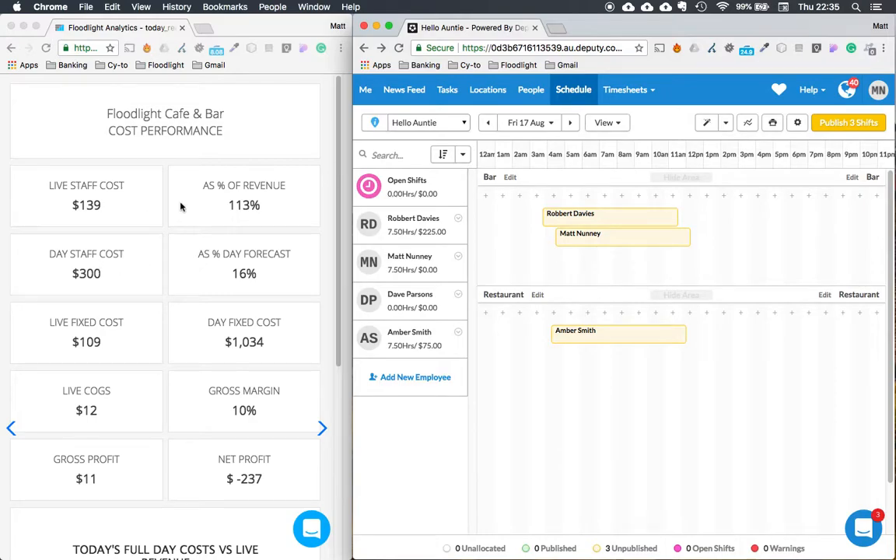
left_click(644, 241)
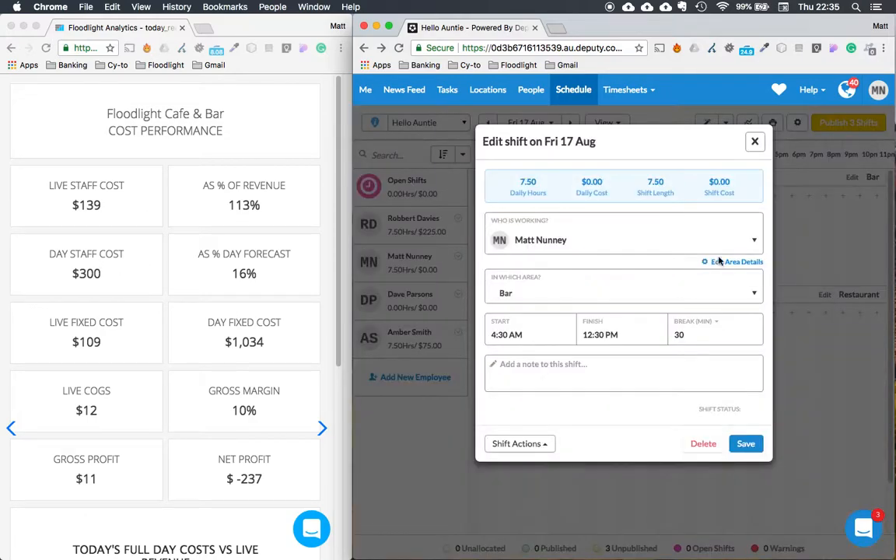
left_click(755, 142)
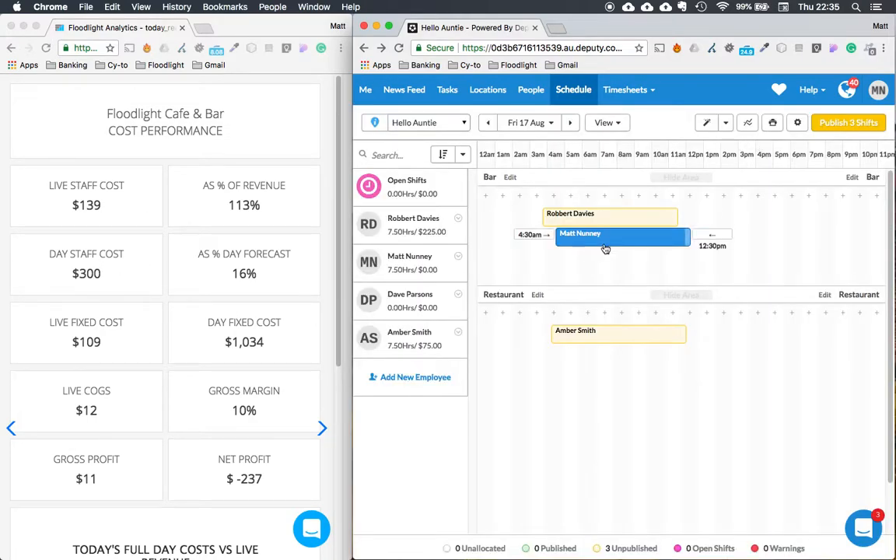